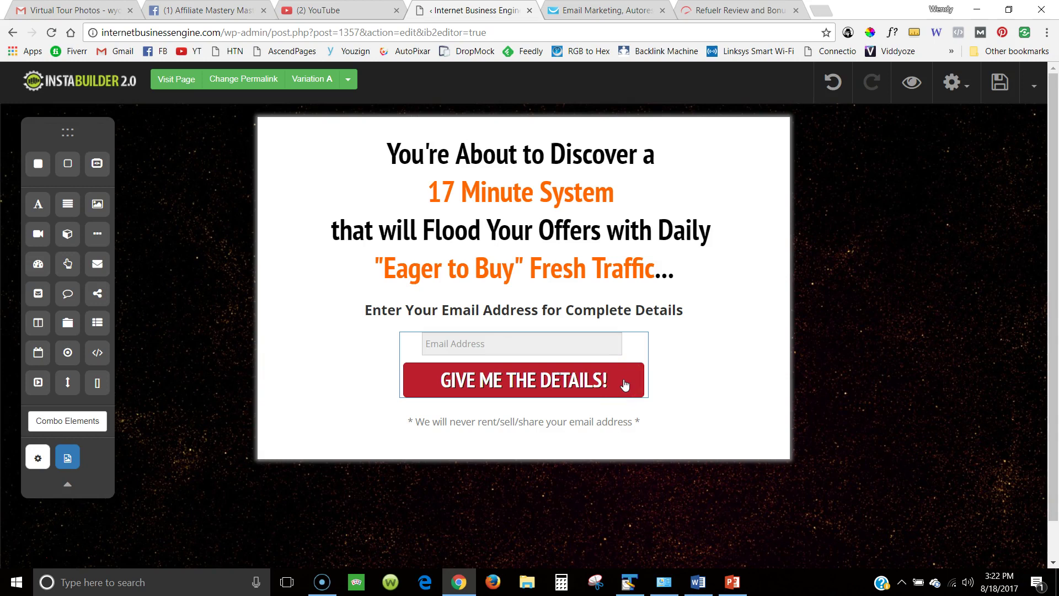
# Open the GIVE ME THE DETAILS button's opt-in settings and expand Opt-In Form HTML Code.
pyautogui.click(624, 375)
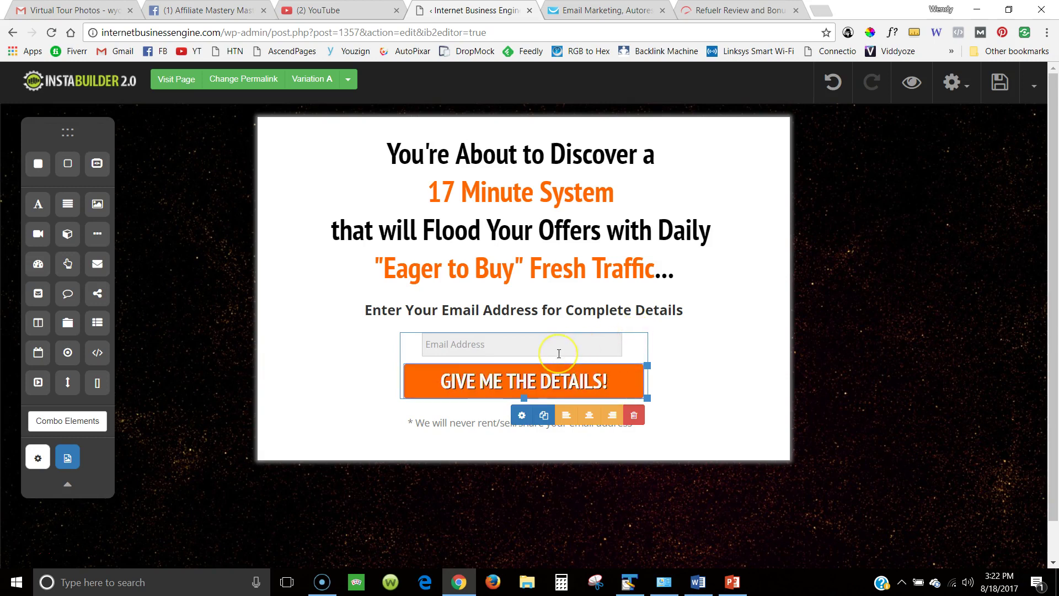
pyautogui.click(522, 415)
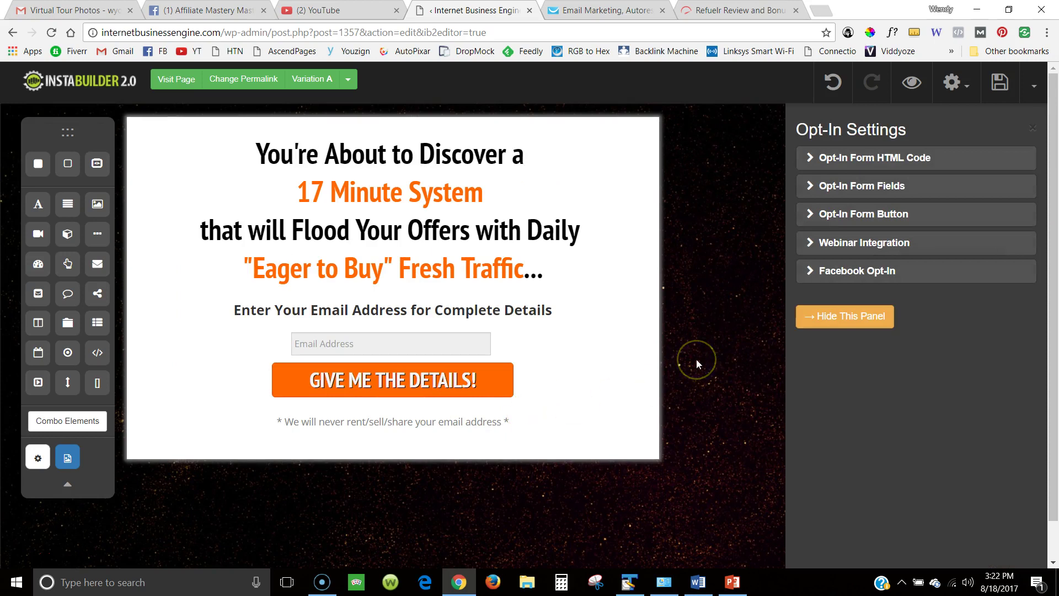
pyautogui.click(852, 160)
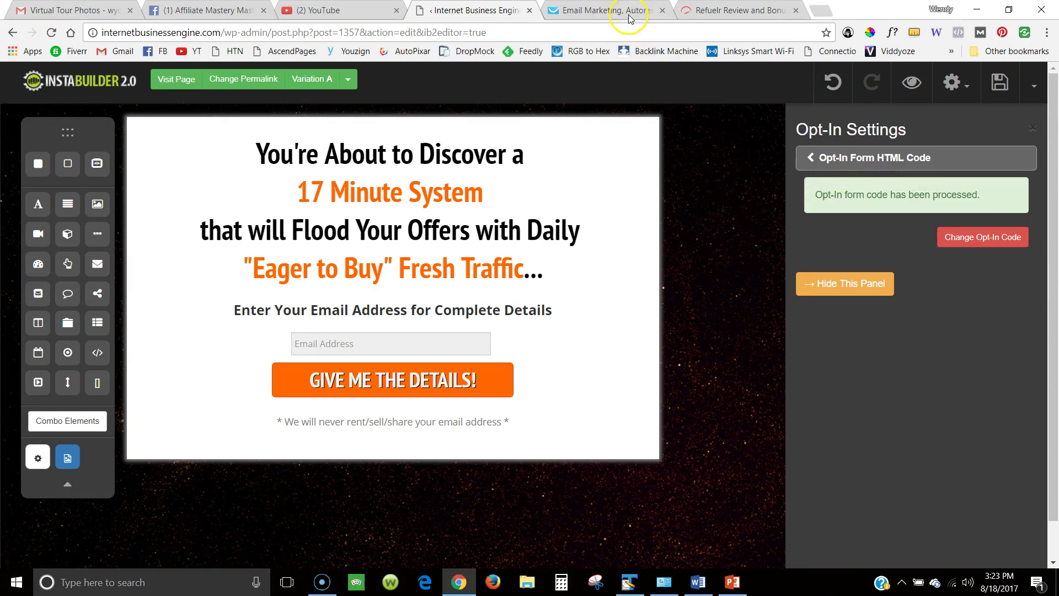
# In GetResponse, create a new Plain HTML sign-up form and scroll to its settings and code.
pyautogui.click(607, 9)
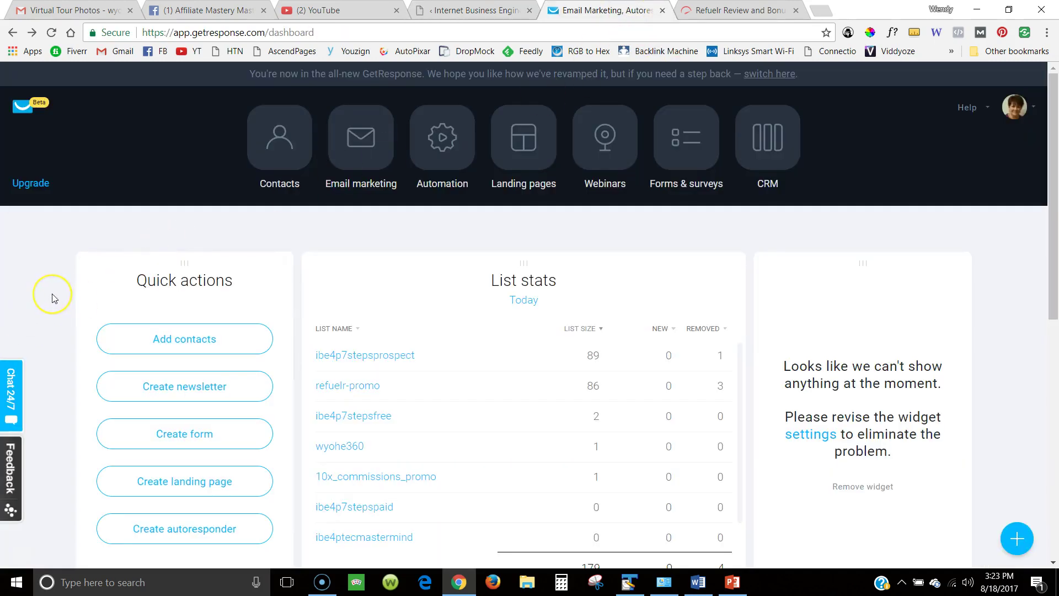
pyautogui.scroll(-1, 53, 297)
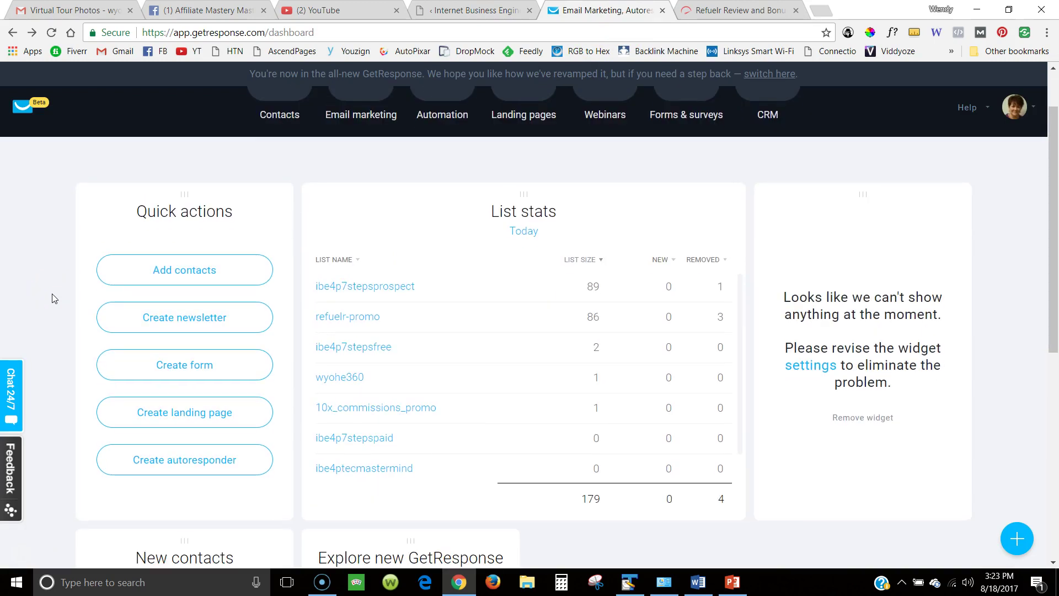
pyautogui.click(158, 374)
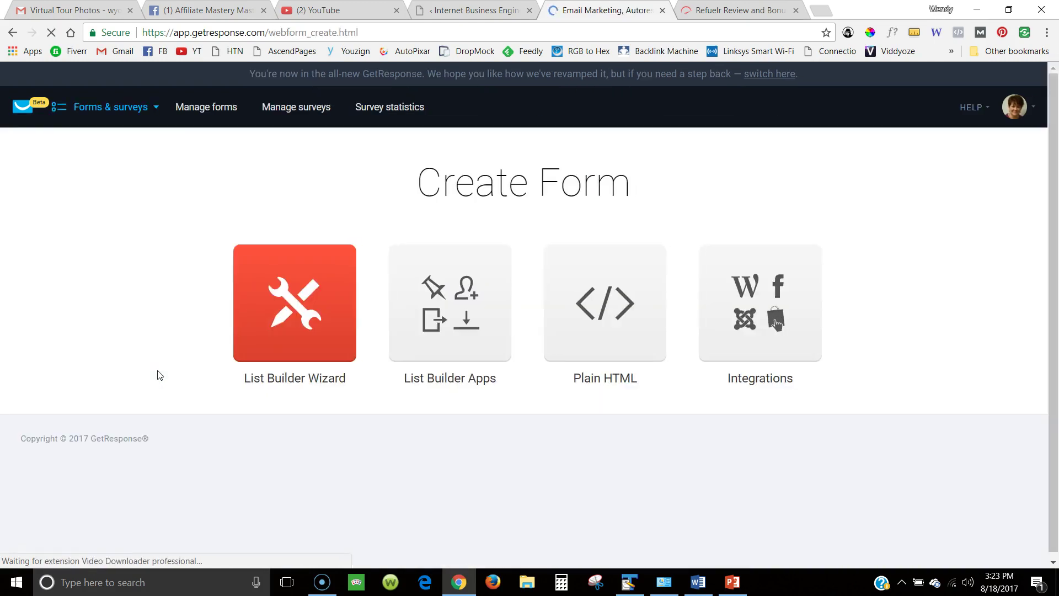
pyautogui.click(614, 342)
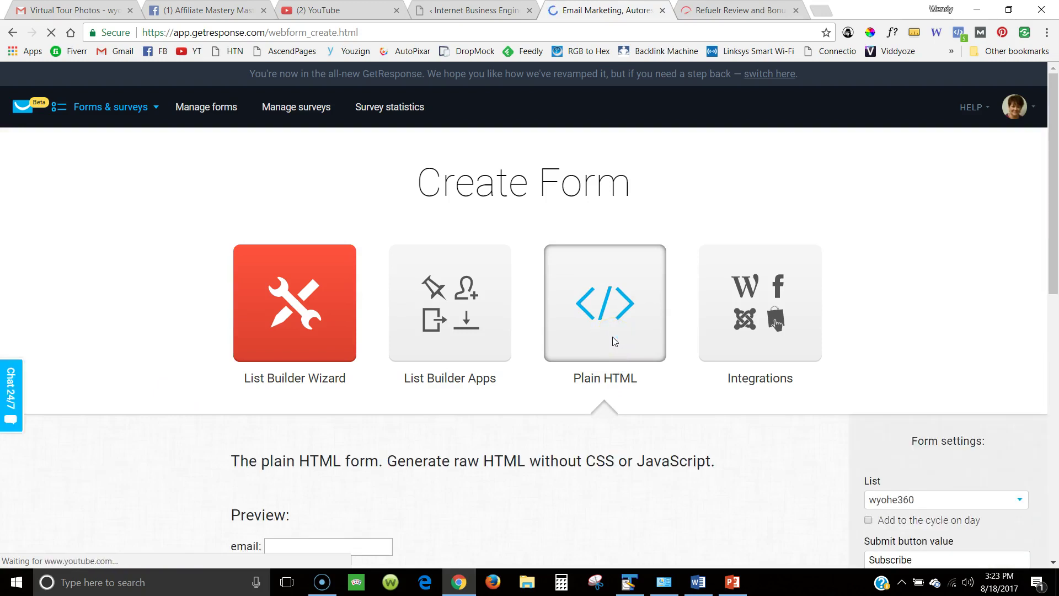
pyautogui.scroll(-3, 710, 411)
pyautogui.scroll(-2, 780, 329)
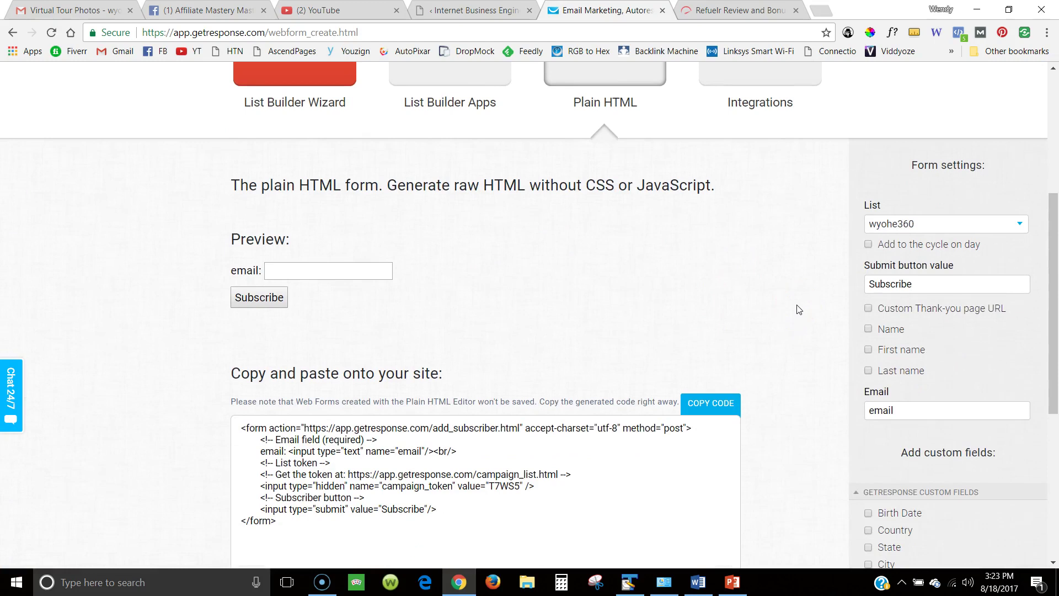
# Target the refuelr-promo list, add subscribers to the cycle on day 0, and enable a custom thank-you URL.
pyautogui.click(988, 228)
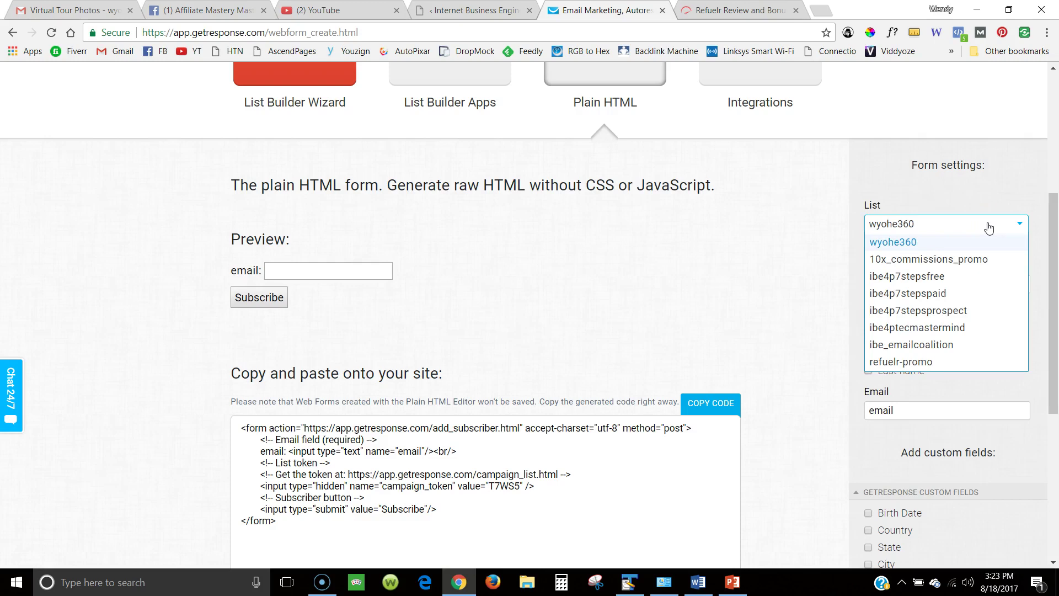
pyautogui.click(975, 364)
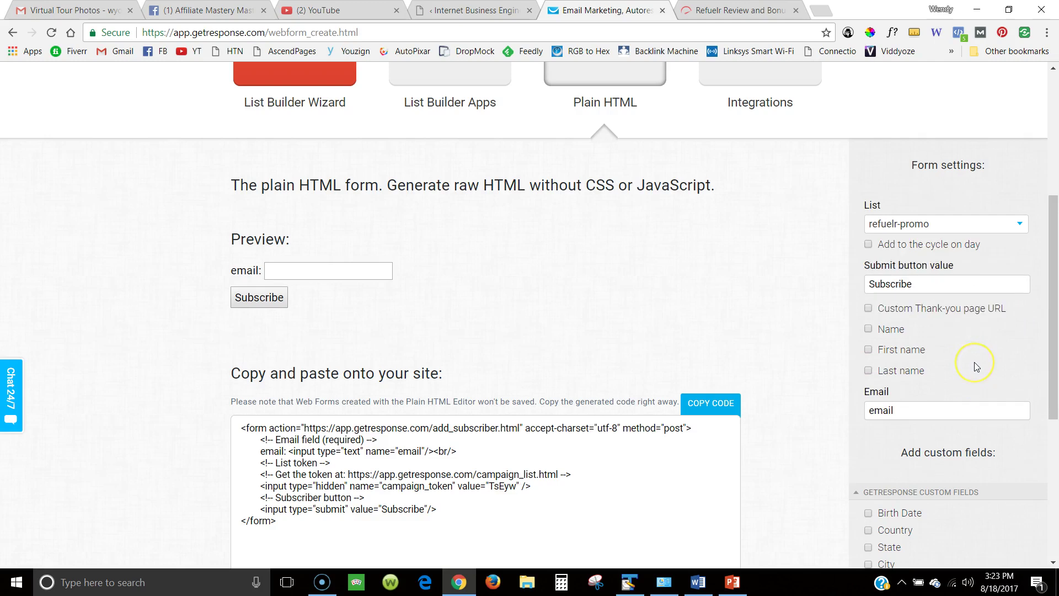
pyautogui.click(869, 246)
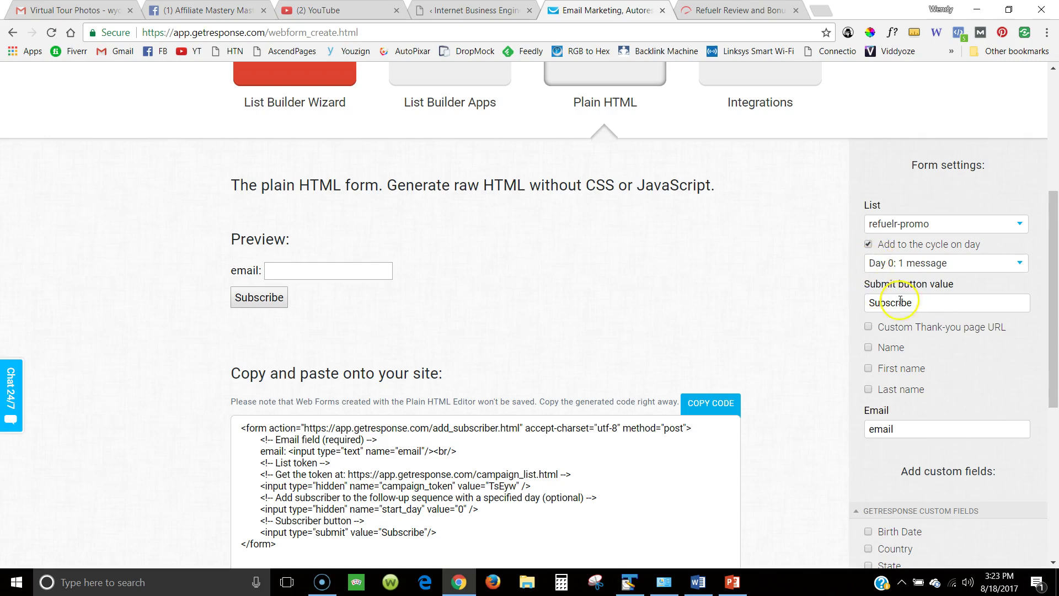
pyautogui.click(929, 301)
pyautogui.click(868, 327)
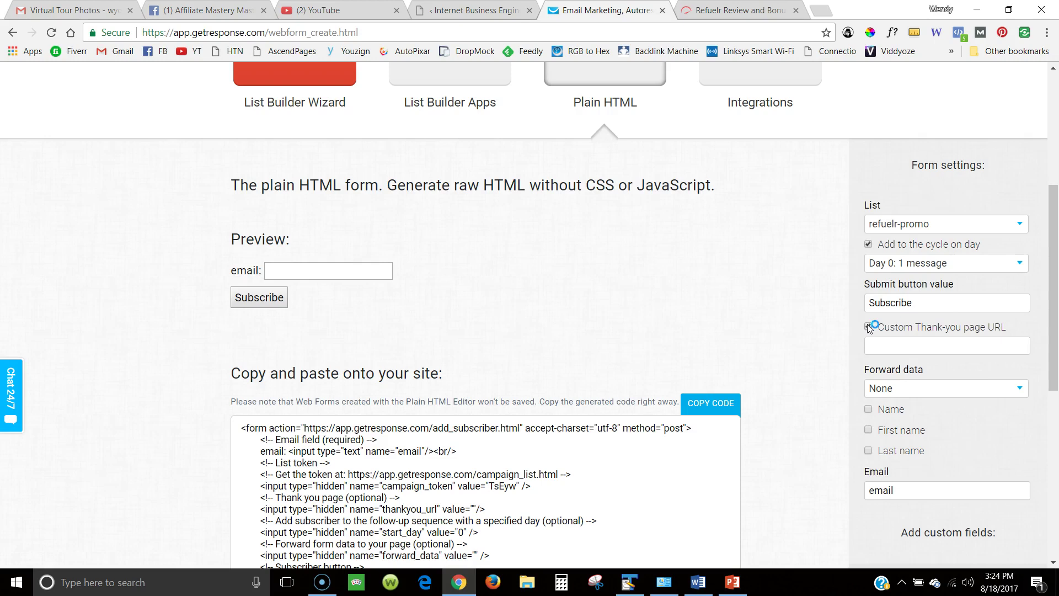
pyautogui.click(892, 346)
pyautogui.scroll(-1, 847, 391)
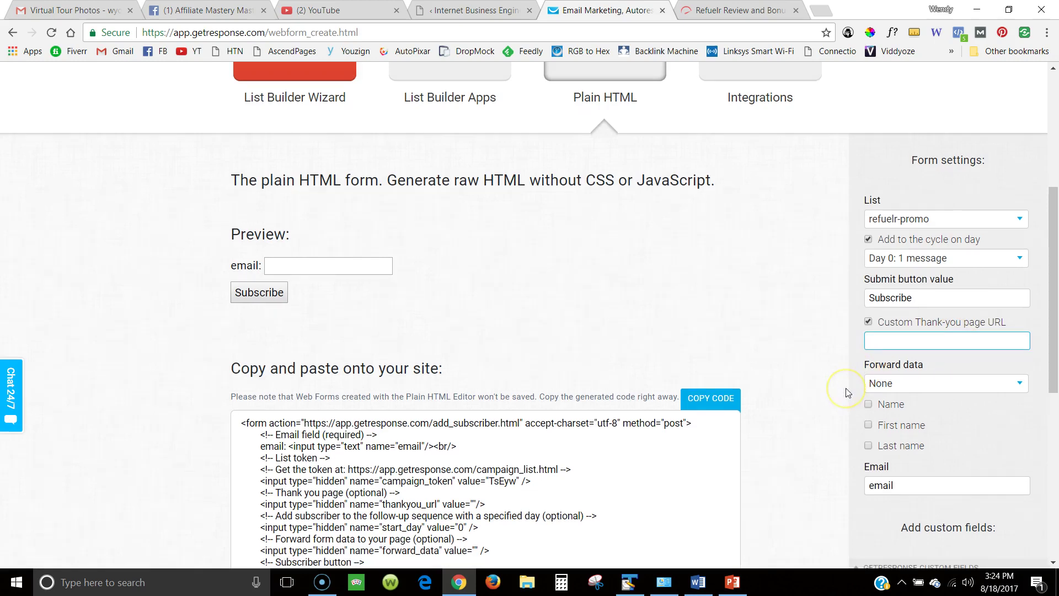
pyautogui.scroll(-1, 847, 390)
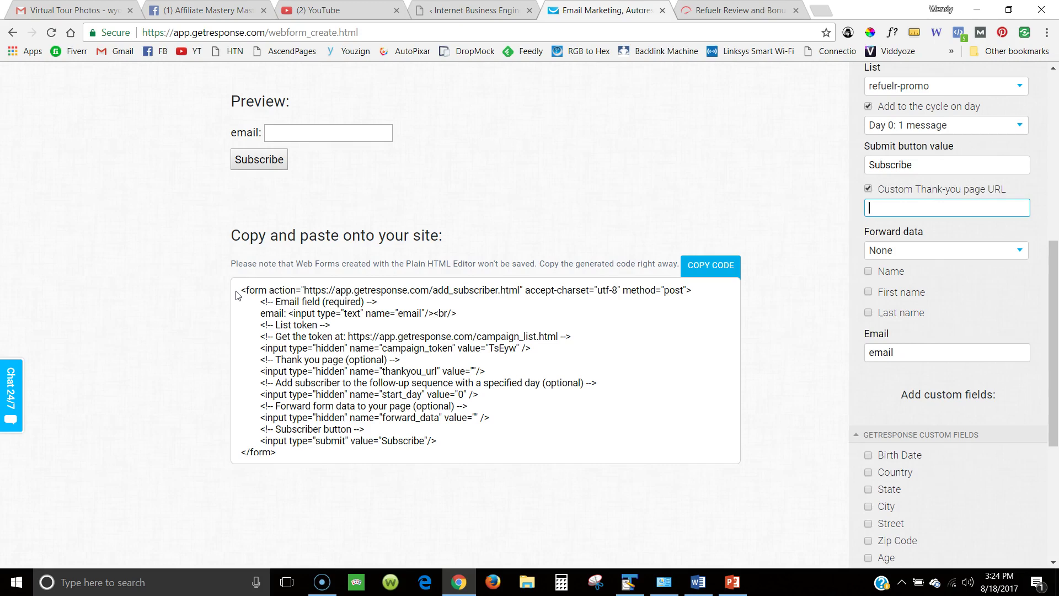
# Copy the GetResponse form code and switch back to the InstaBuilder editor tab.
pyautogui.click(734, 267)
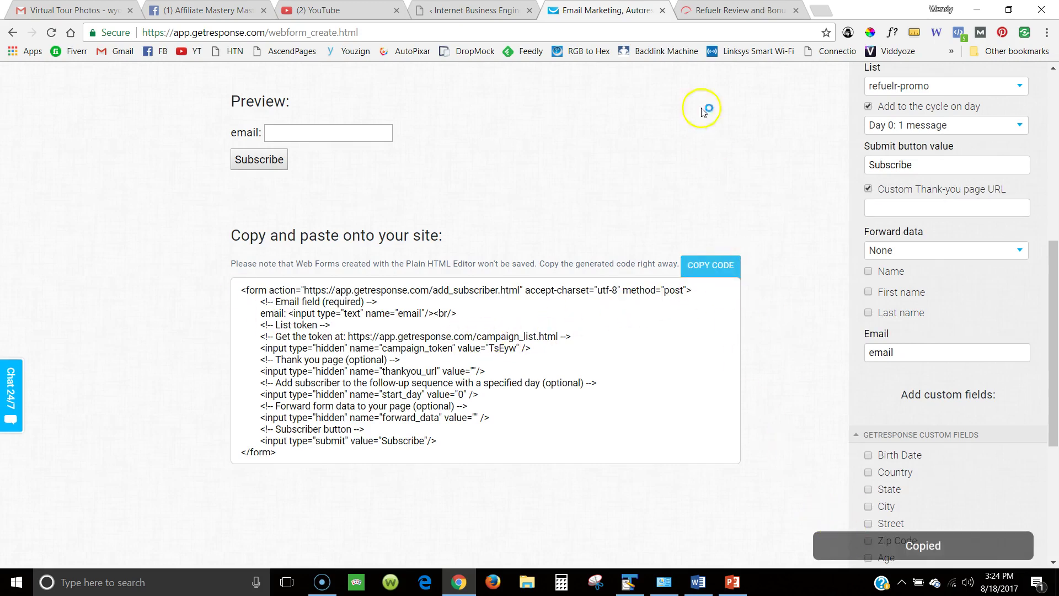
pyautogui.click(495, 22)
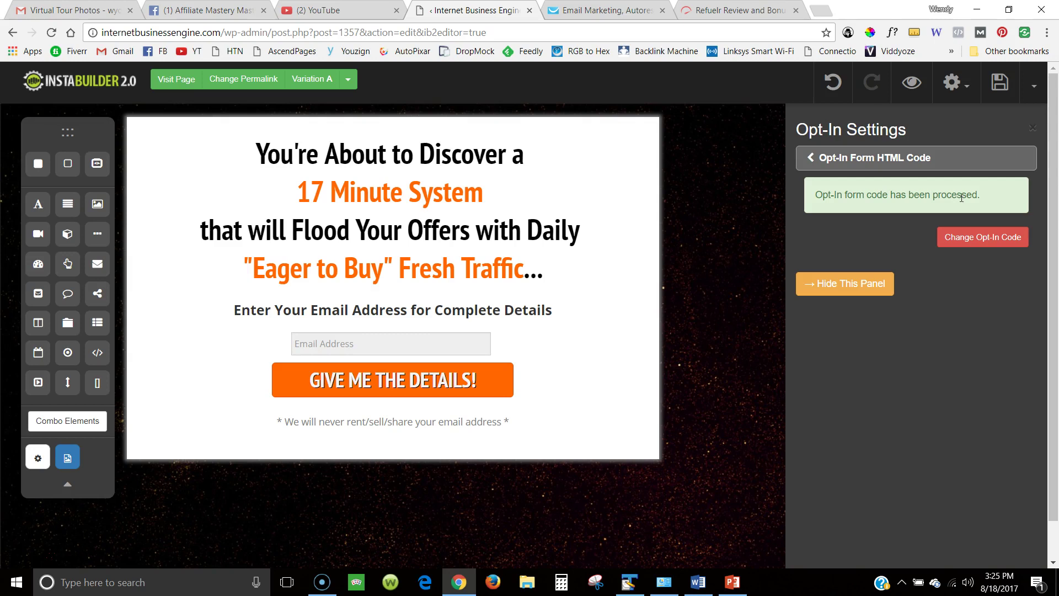
# Hide the Opt-In Settings panel to show the full landing page.
pyautogui.click(882, 285)
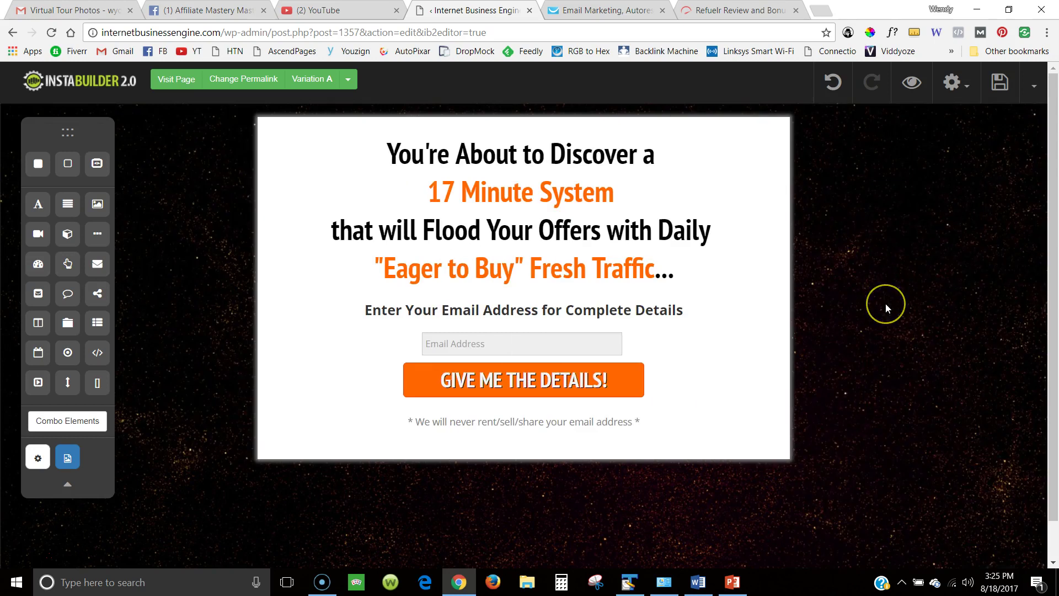